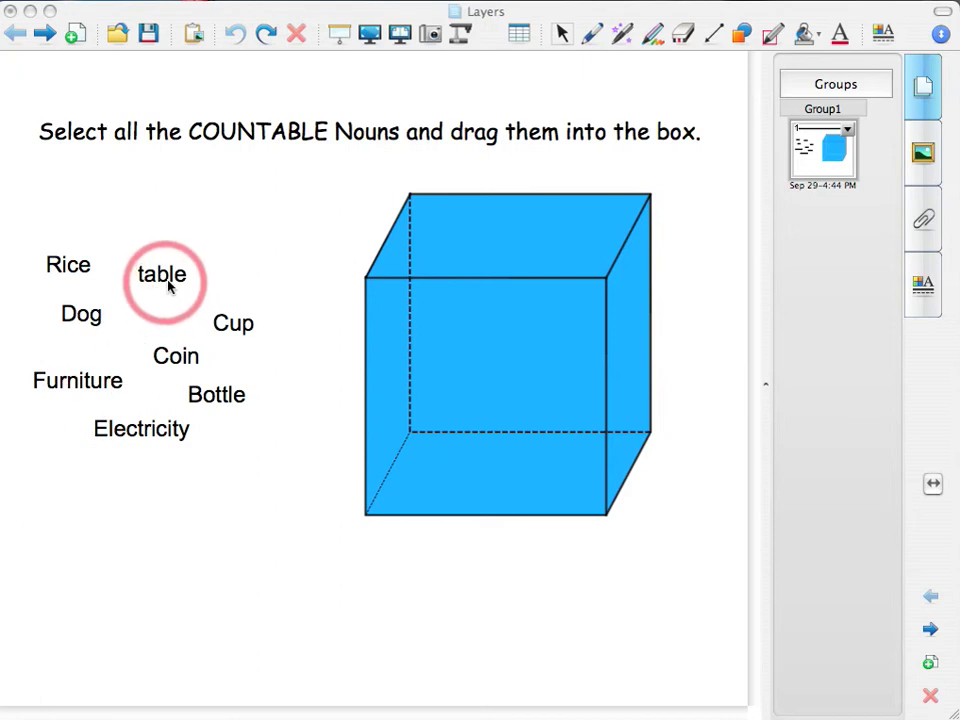
- Move the words "table" and "Electricity" from the word list onto the blue cube
drag(170, 285, 504, 360)
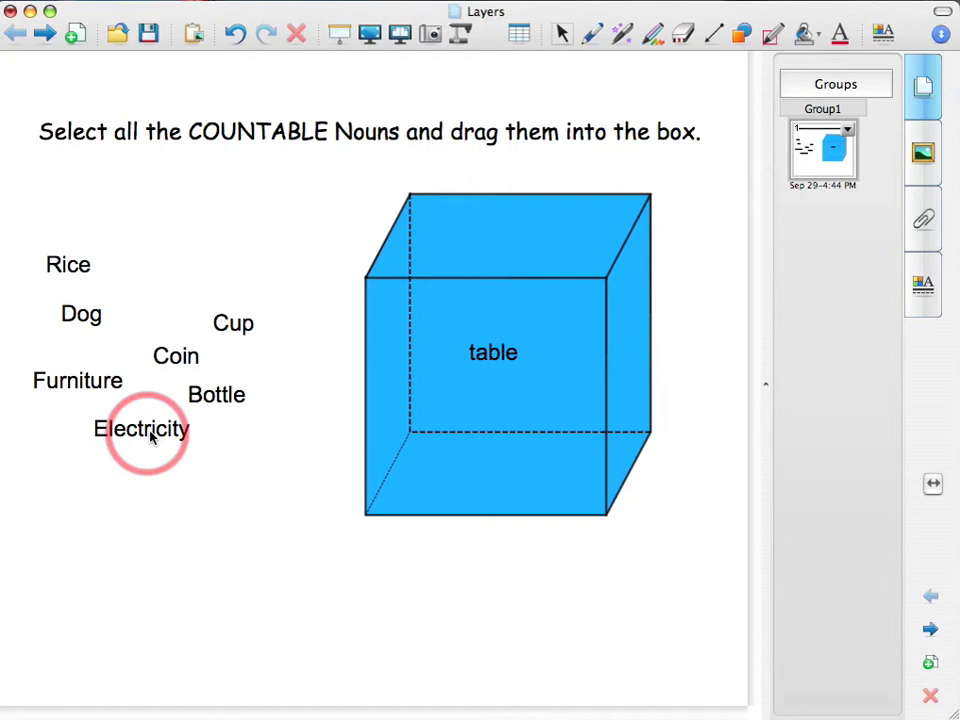
drag(150, 436, 561, 313)
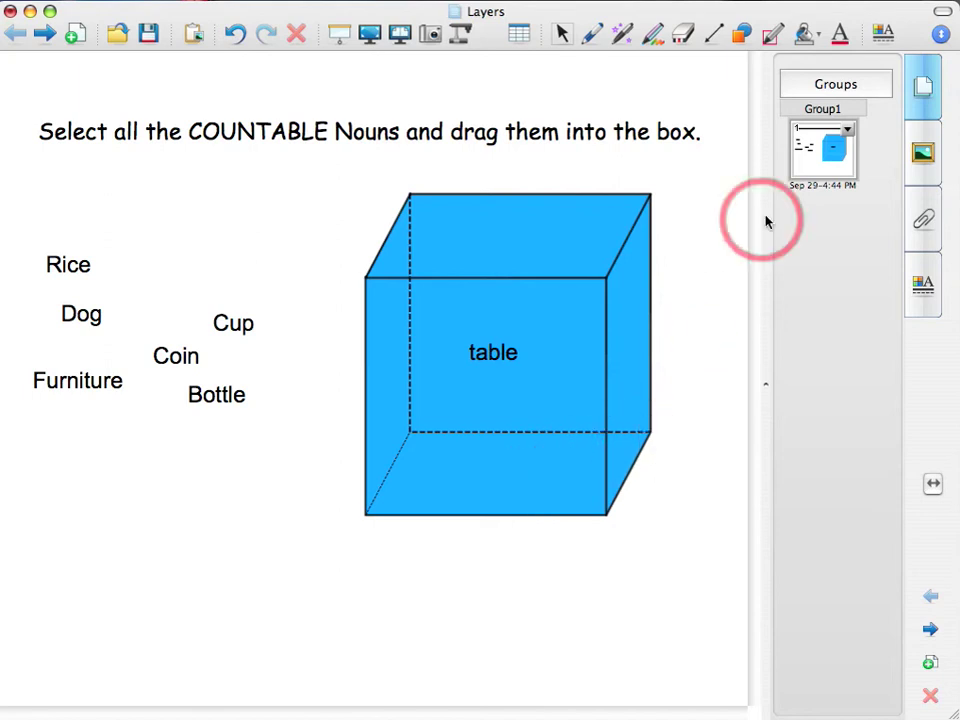
- Clone the activity page and switch to the copy, page 2
click(850, 131)
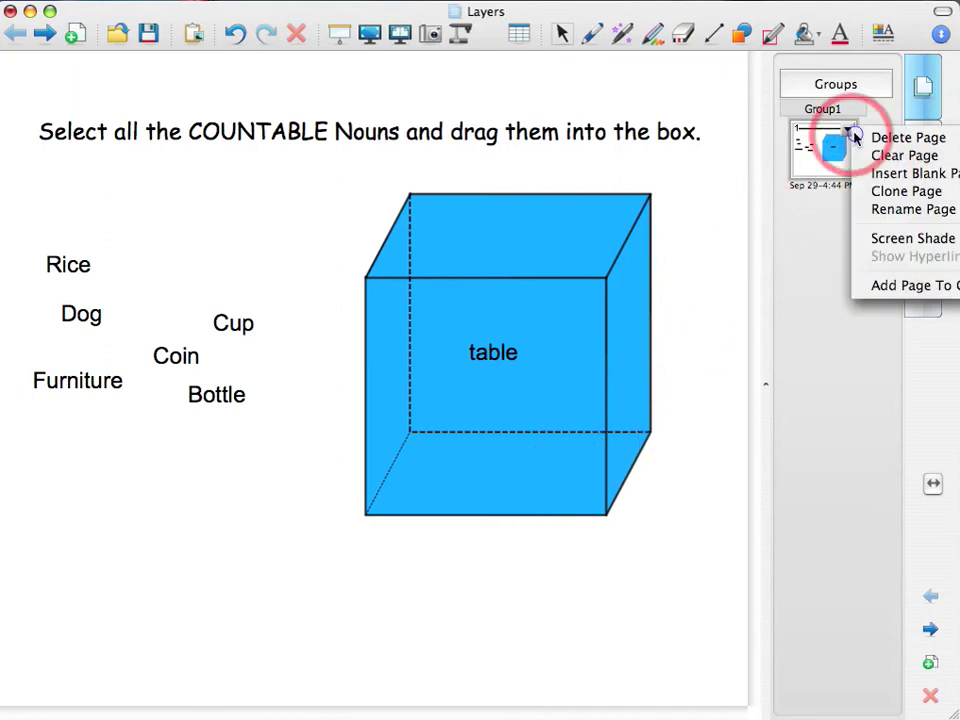
click(907, 195)
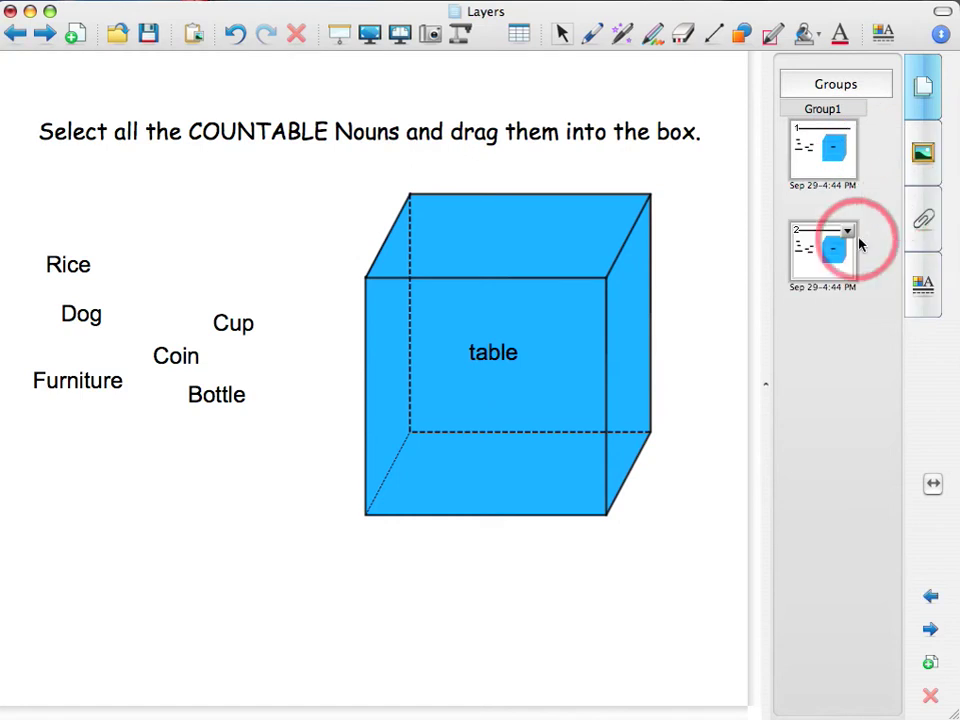
click(804, 274)
- Delete the blue cube from page 2
click(435, 349)
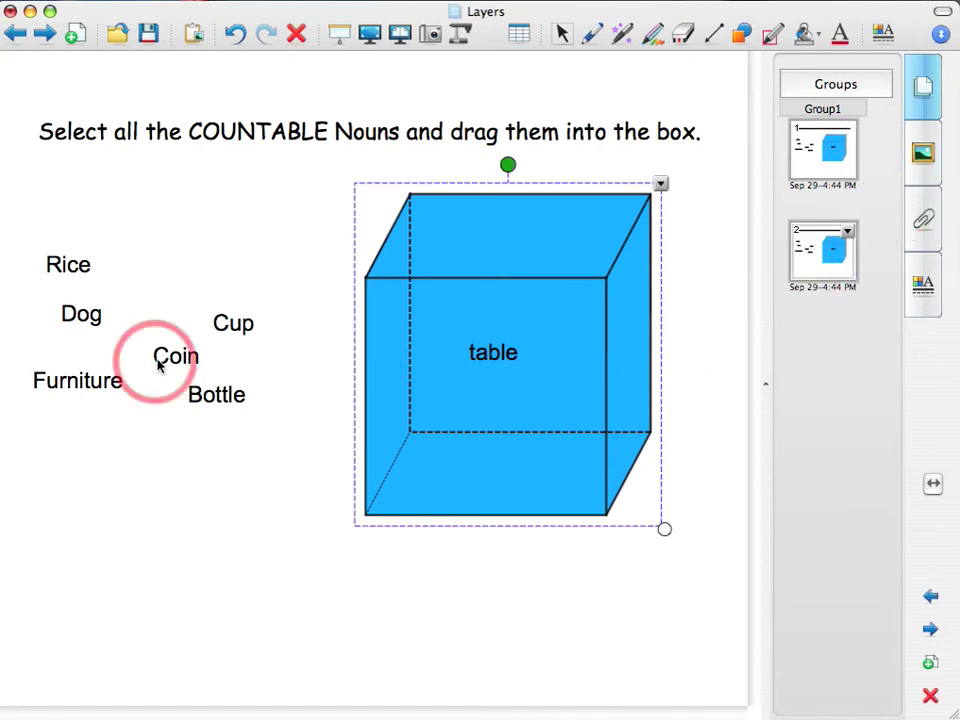
click(163, 271)
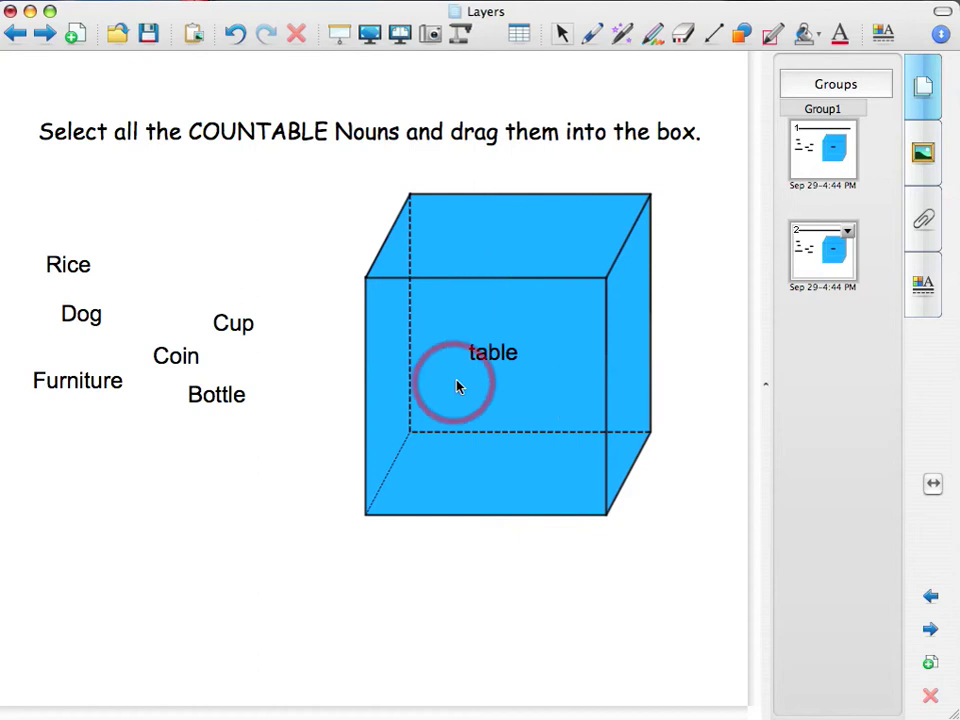
click(540, 281)
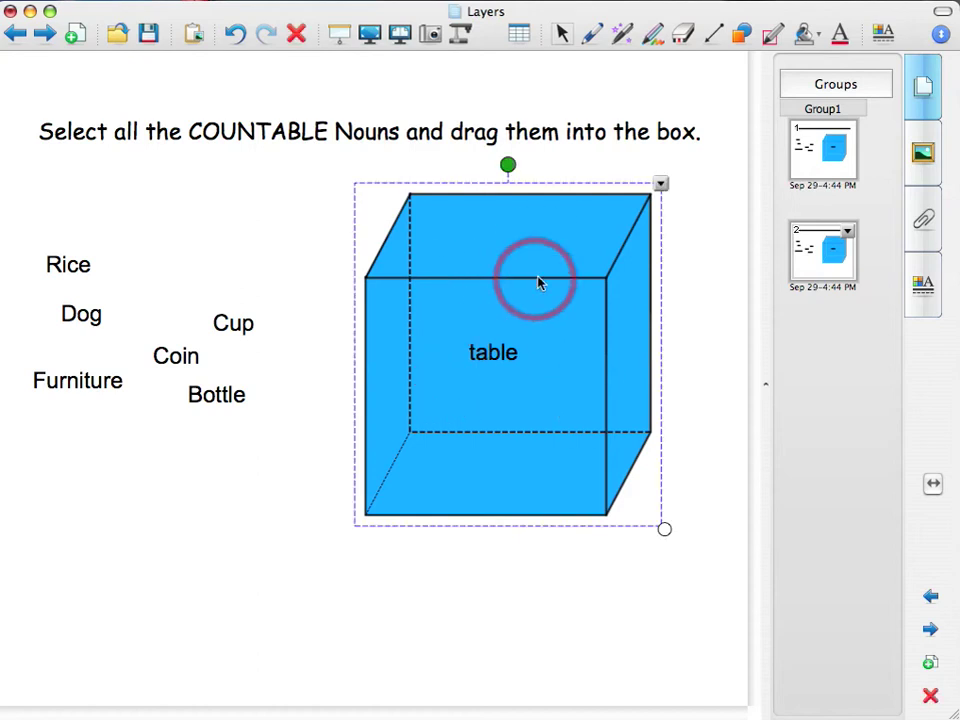
click(661, 185)
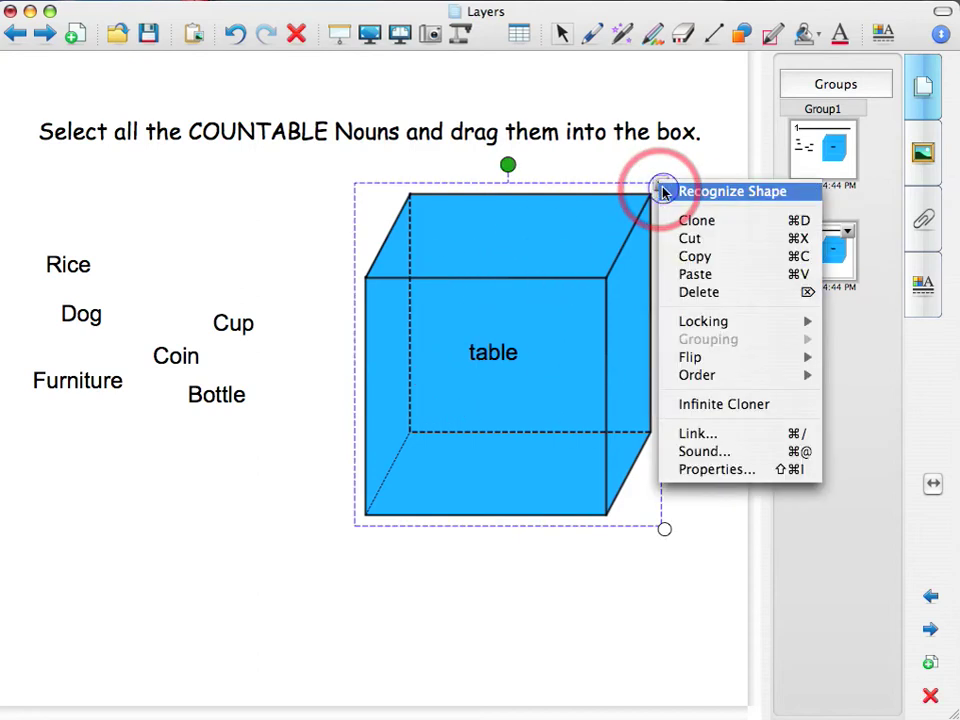
click(697, 292)
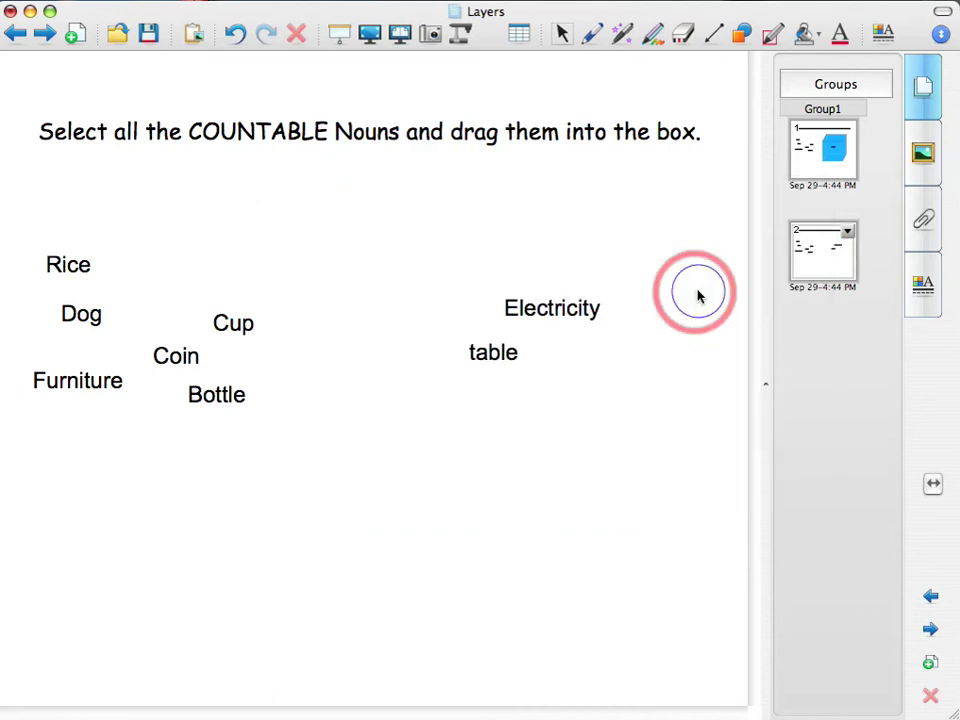
- Move "Electricity" and "table" back among the other nouns, above Cup and below Furniture
drag(570, 322, 210, 262)
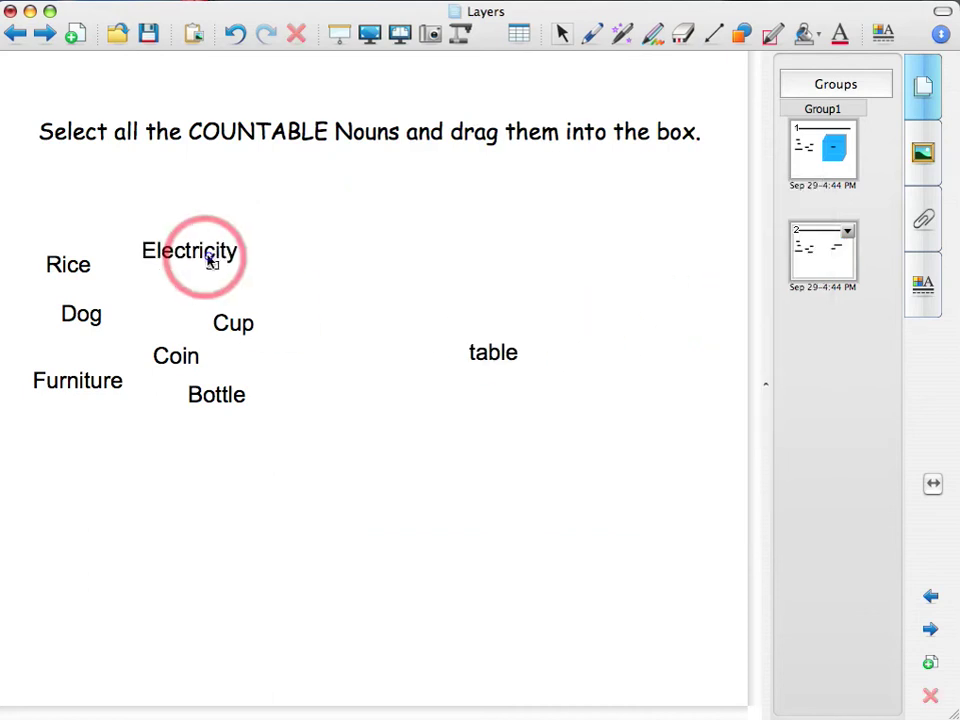
drag(505, 358, 141, 435)
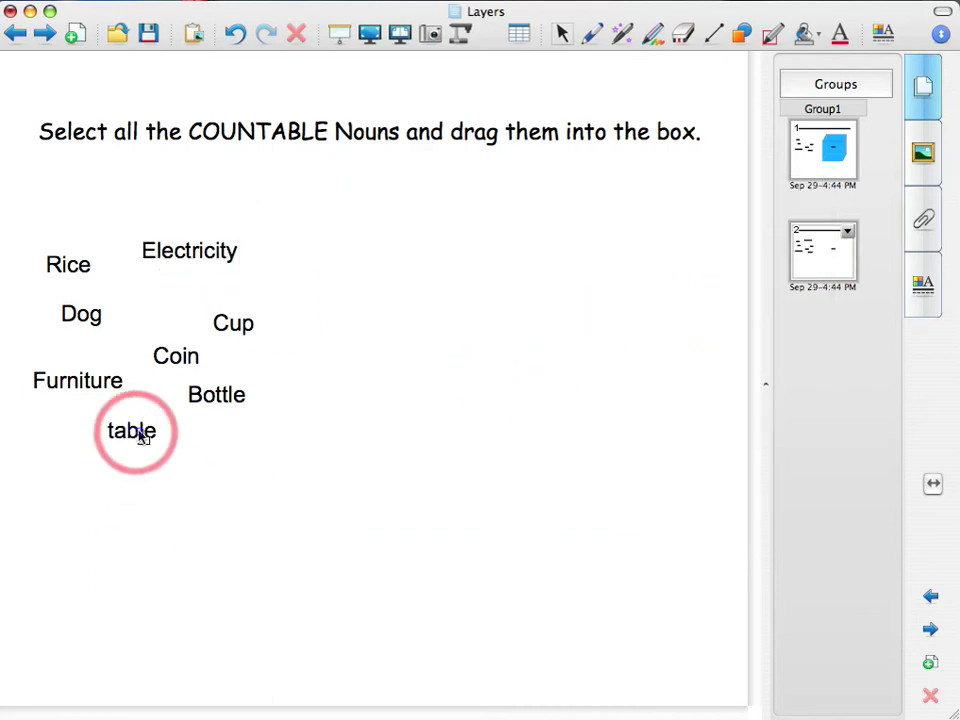
click(422, 287)
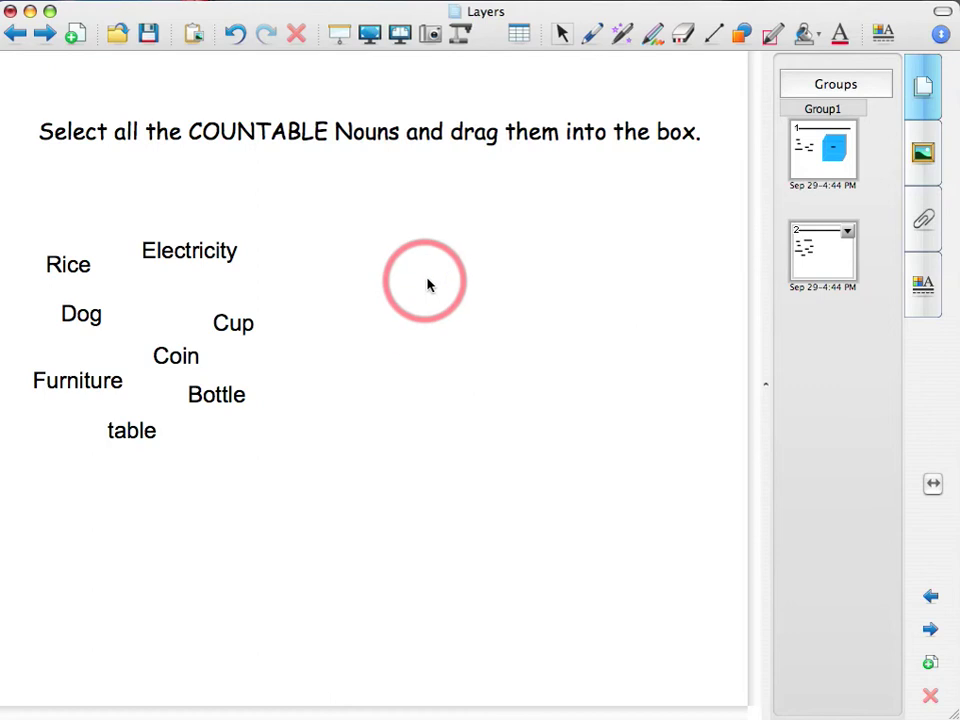
- Search the Gallery for "box"
click(925, 162)
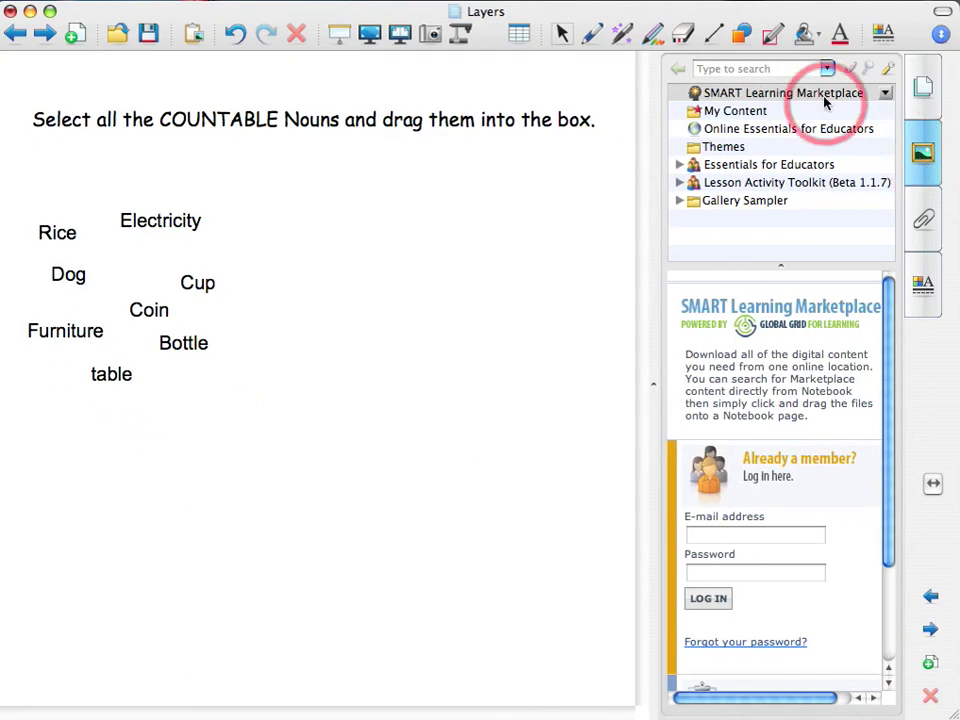
click(772, 69)
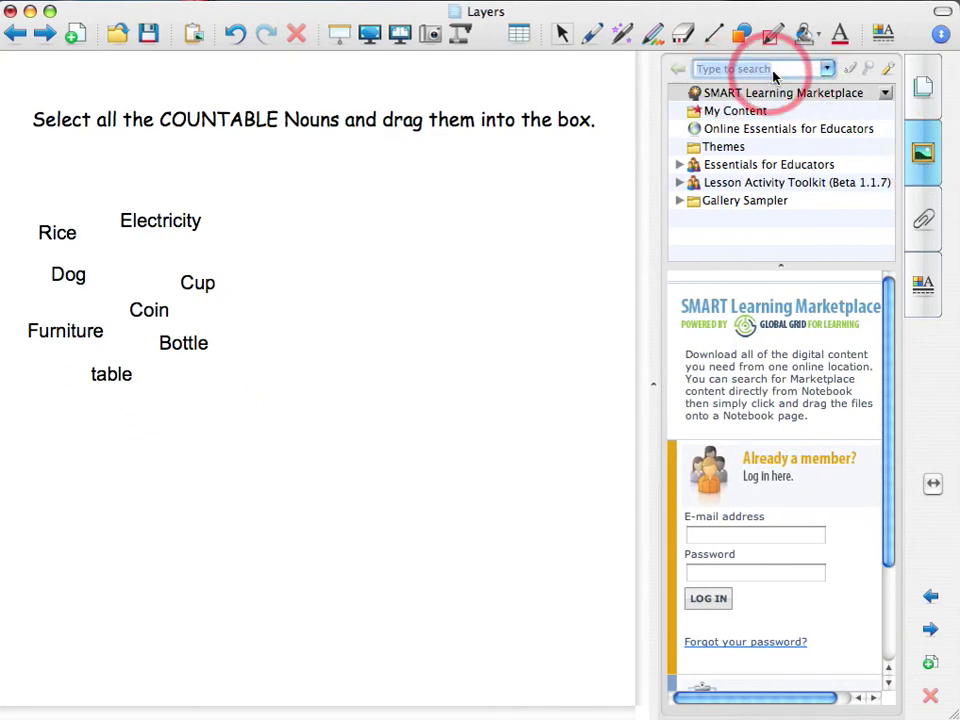
text(box)
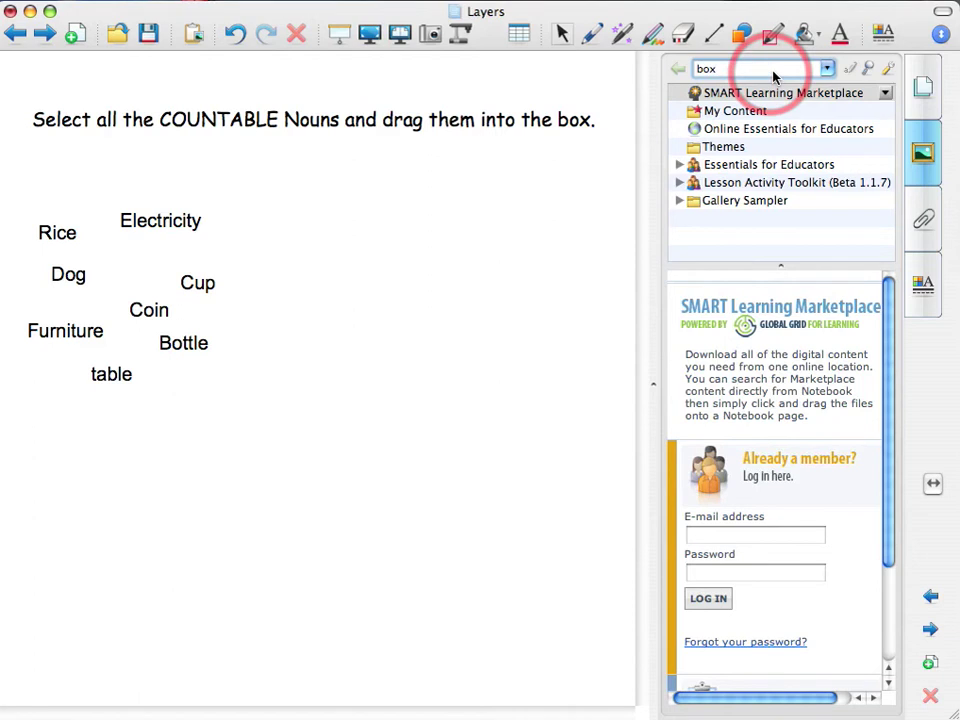
key(Return)
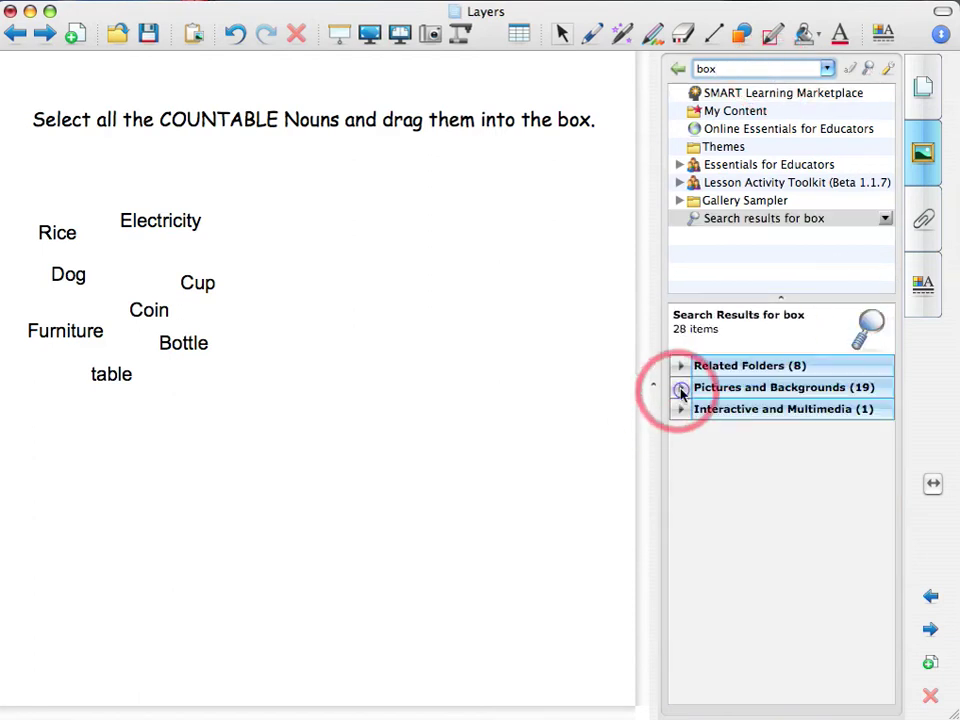
- Place the "Cube - transparent" picture from the Pictures and Backgrounds results on the page beside the word list
click(680, 391)
scroll(815, 515, down, 3)
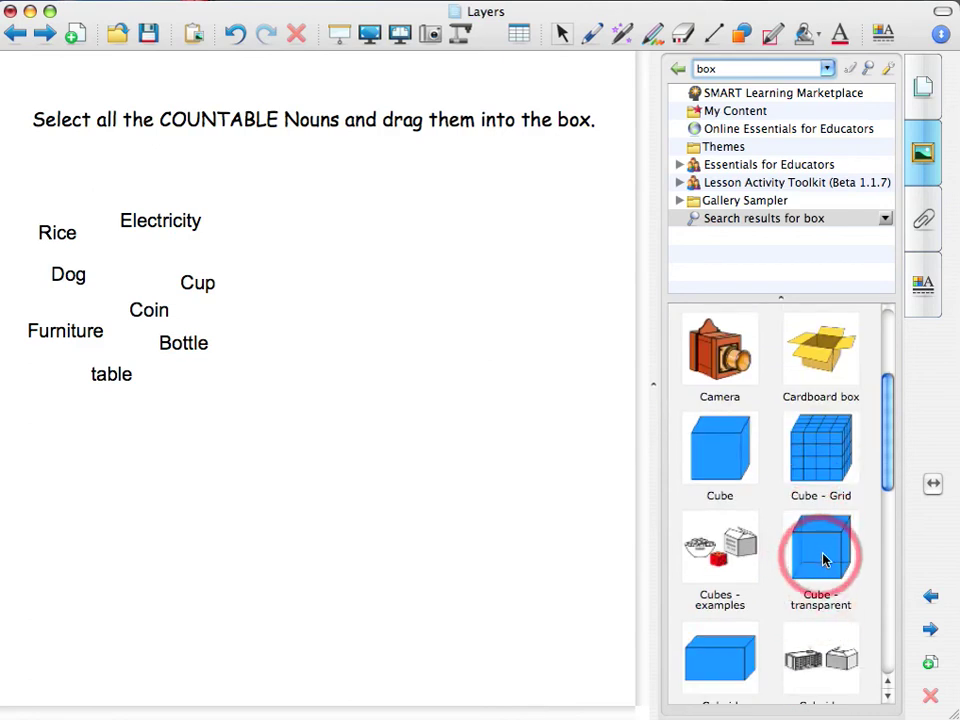
click(824, 560)
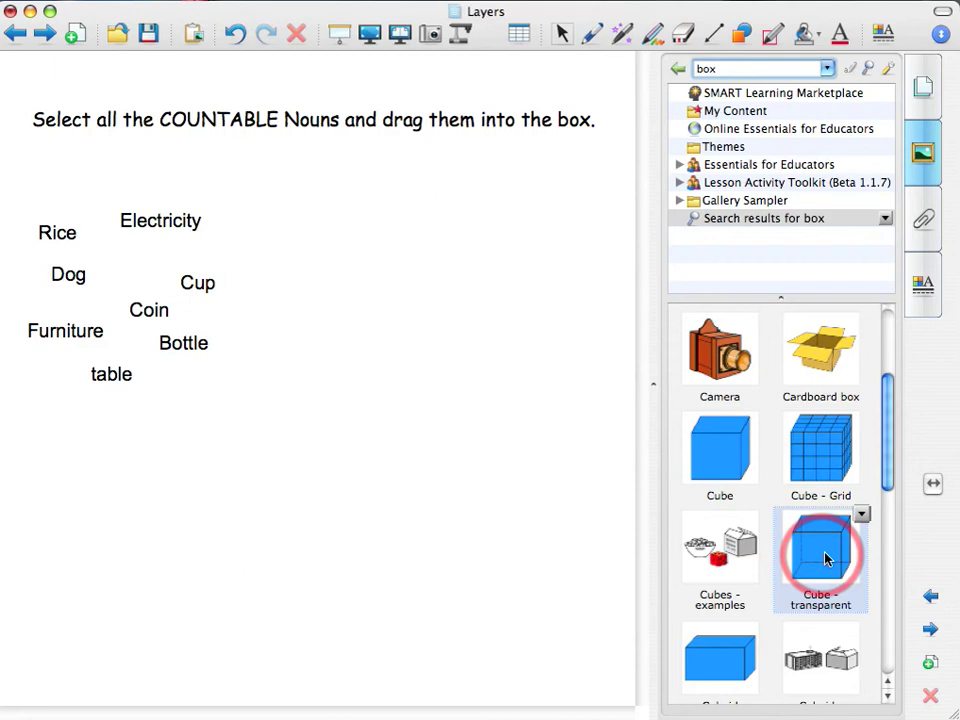
drag(824, 560, 406, 288)
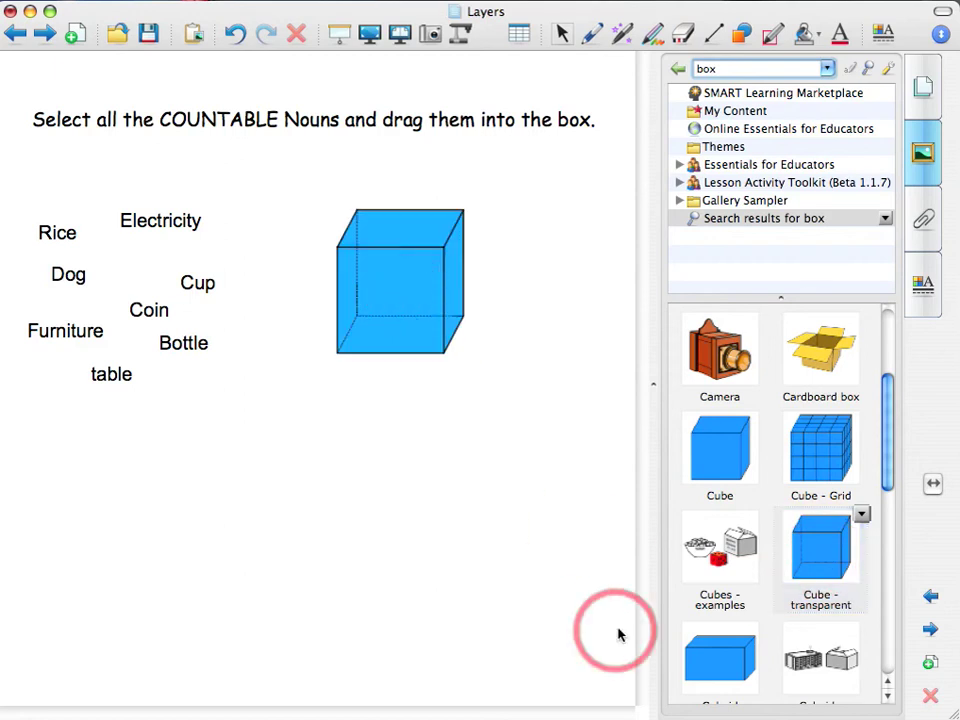
- Enlarge the transparent cube proportionally so it fills the empty area beside the words
click(406, 302)
click(476, 365)
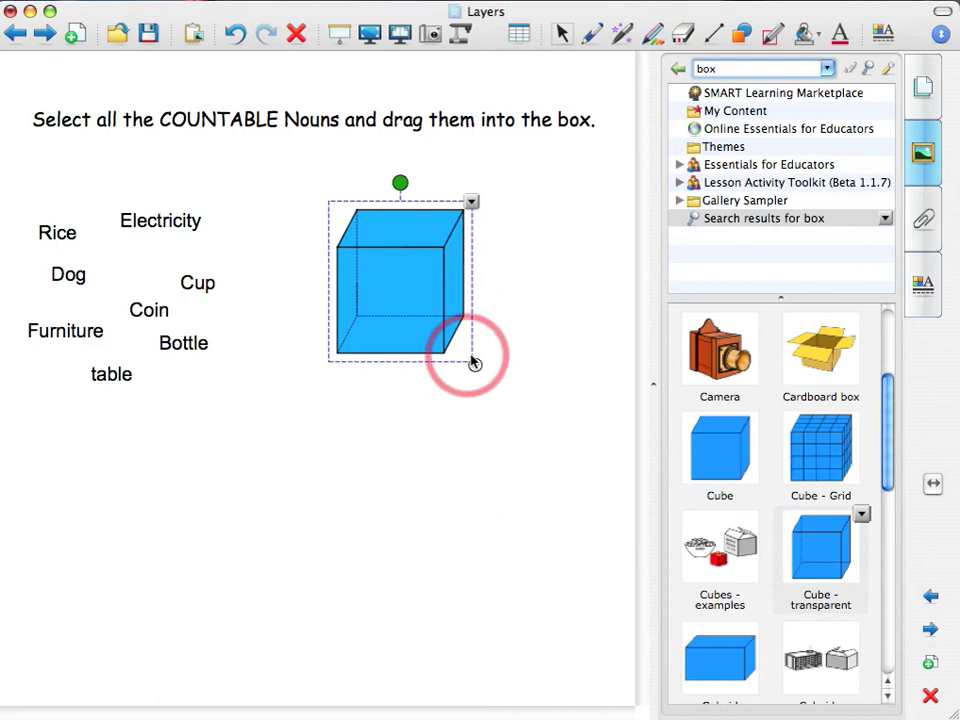
drag(479, 369, 555, 452)
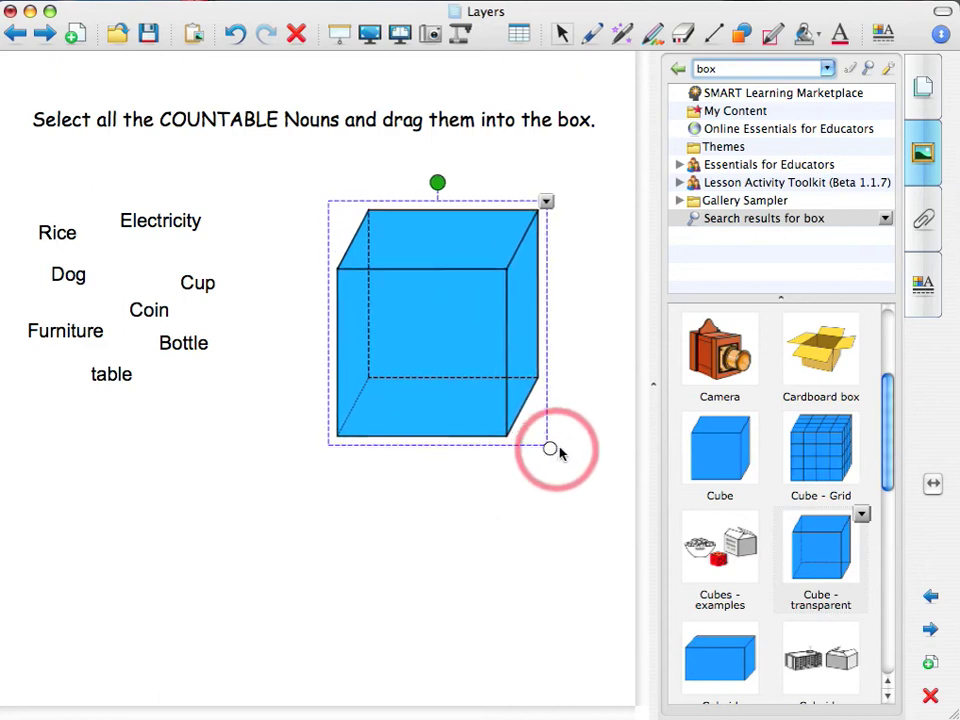
click(467, 487)
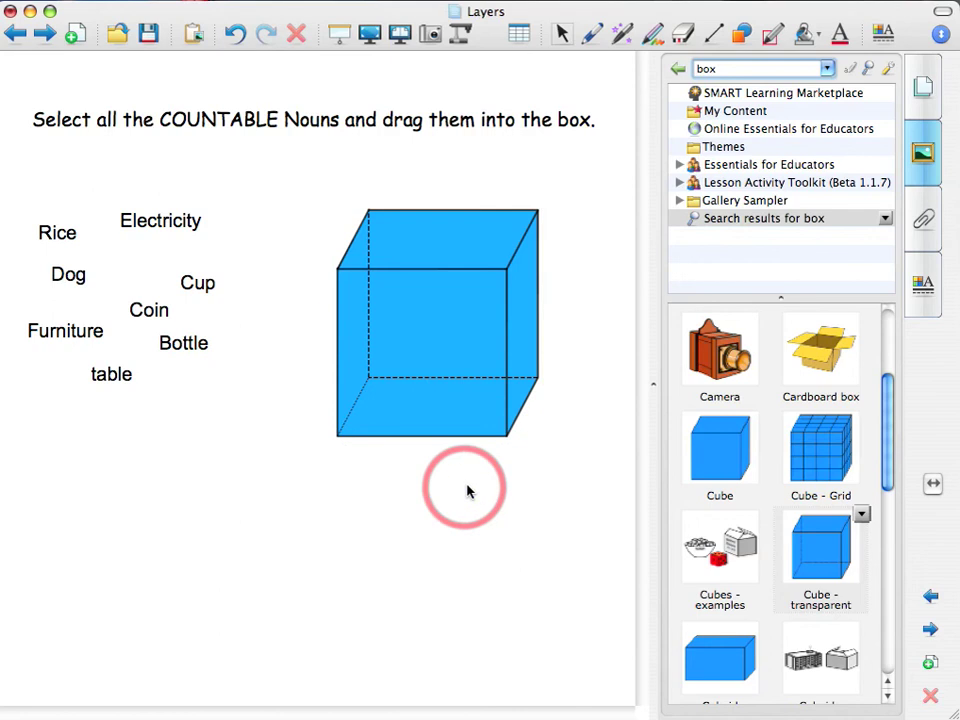
- Insert a second "Cube - transparent" from the Gallery, move it below the word list, and delete it
click(828, 545)
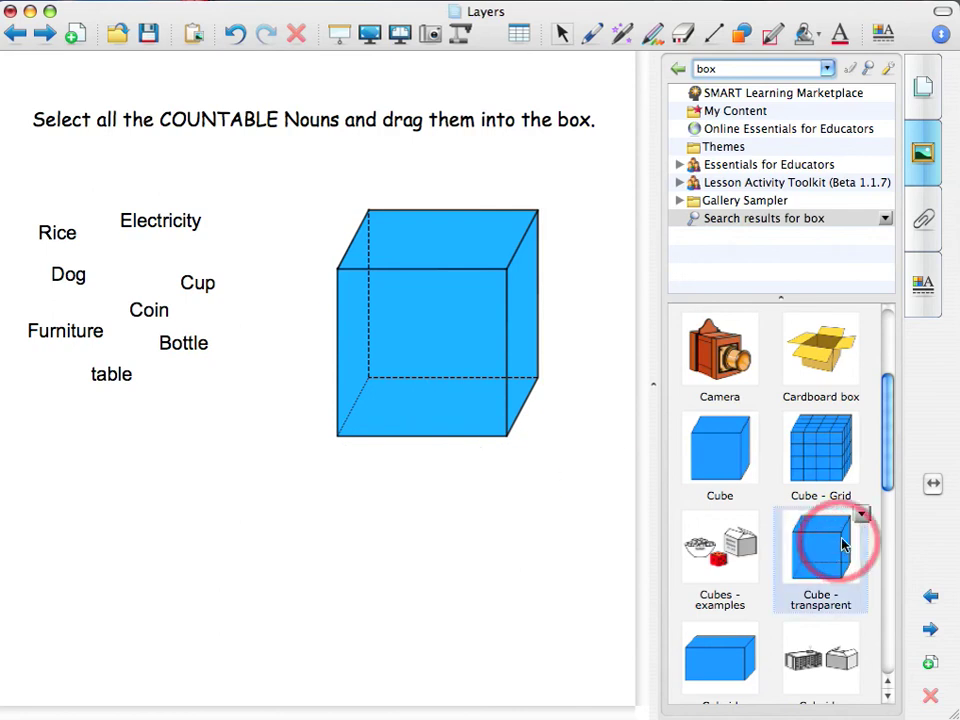
click(861, 515)
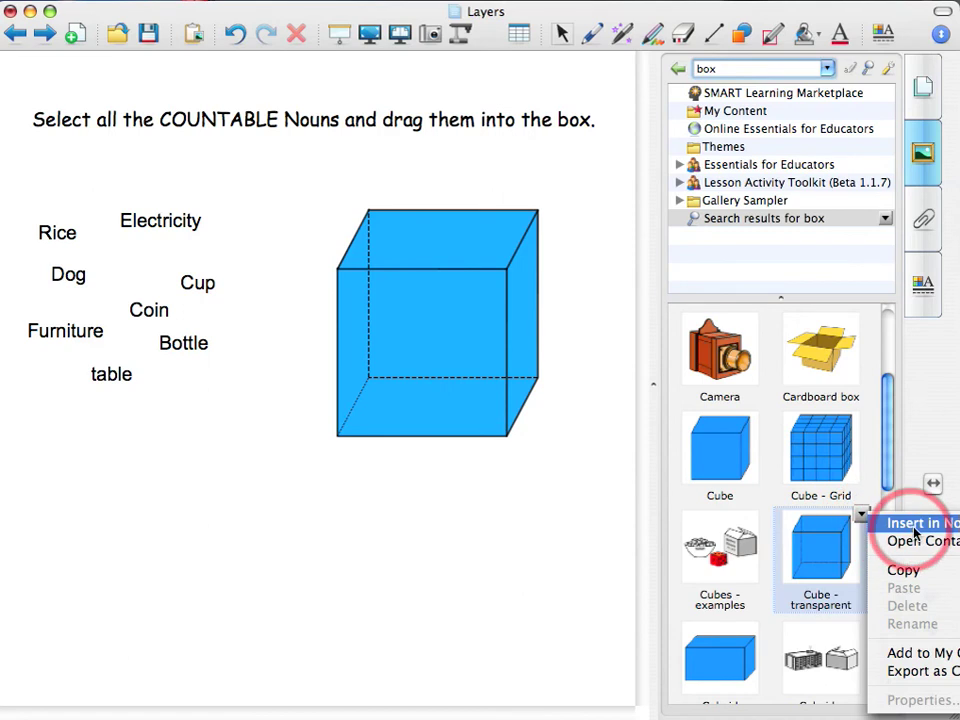
click(915, 524)
drag(84, 161, 272, 512)
click(263, 499)
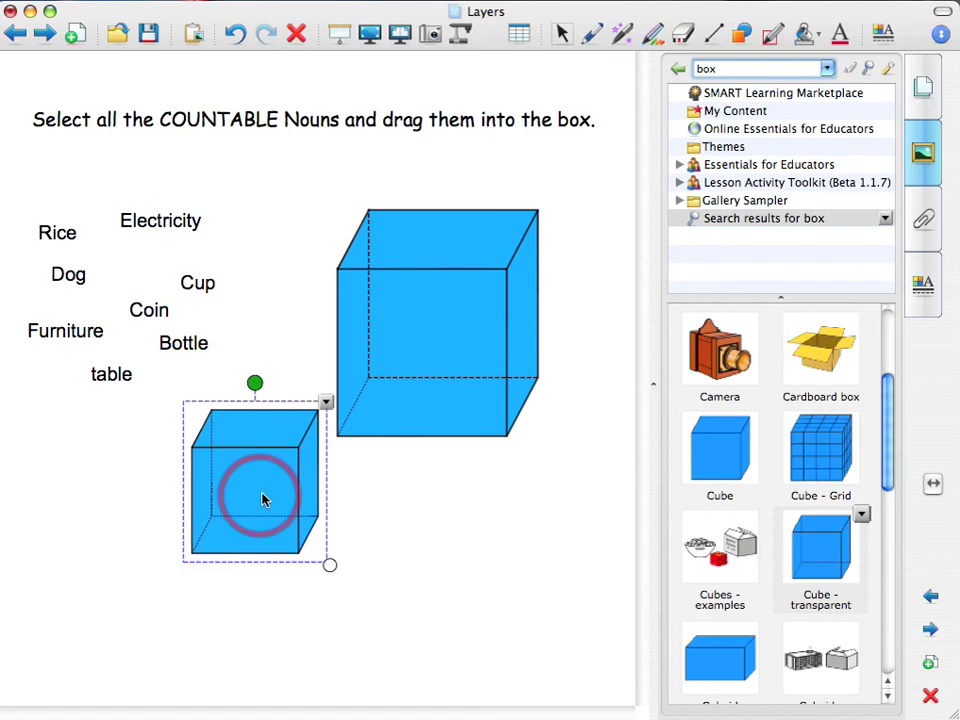
key(Delete)
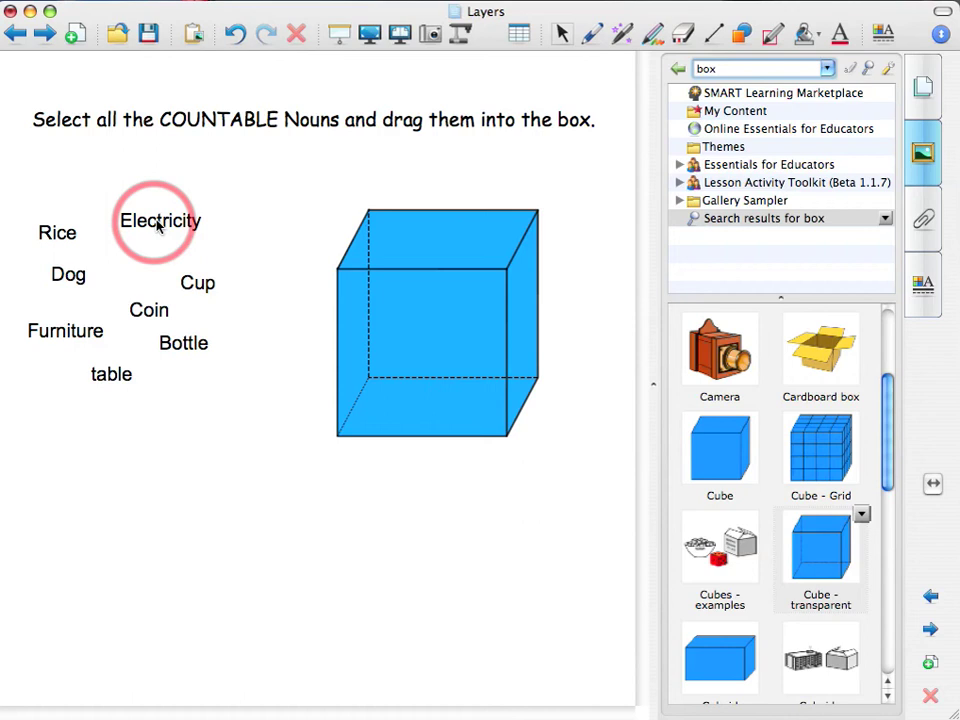
- Add the word "Orange" in the medium black text style, Arial 24, and position it just below "Bottle" and "table"
click(841, 35)
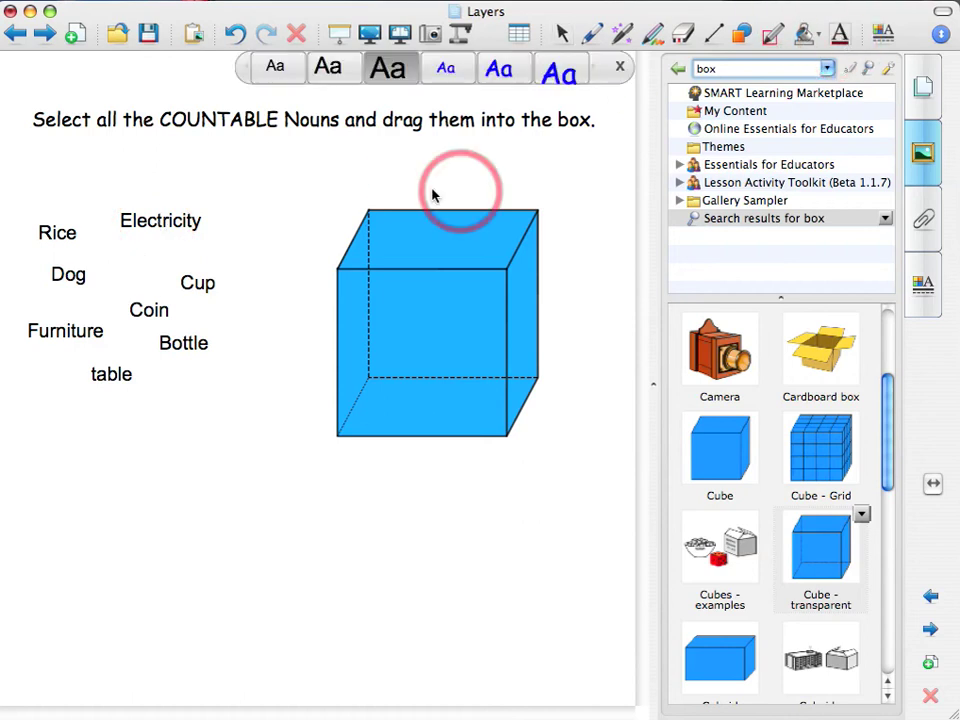
click(330, 72)
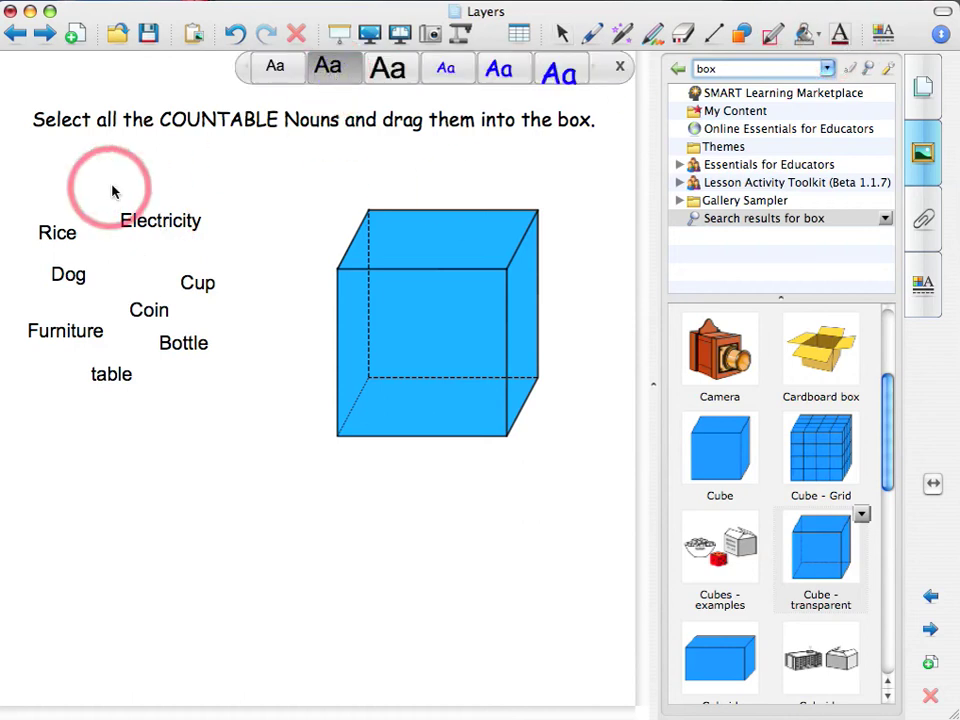
click(162, 415)
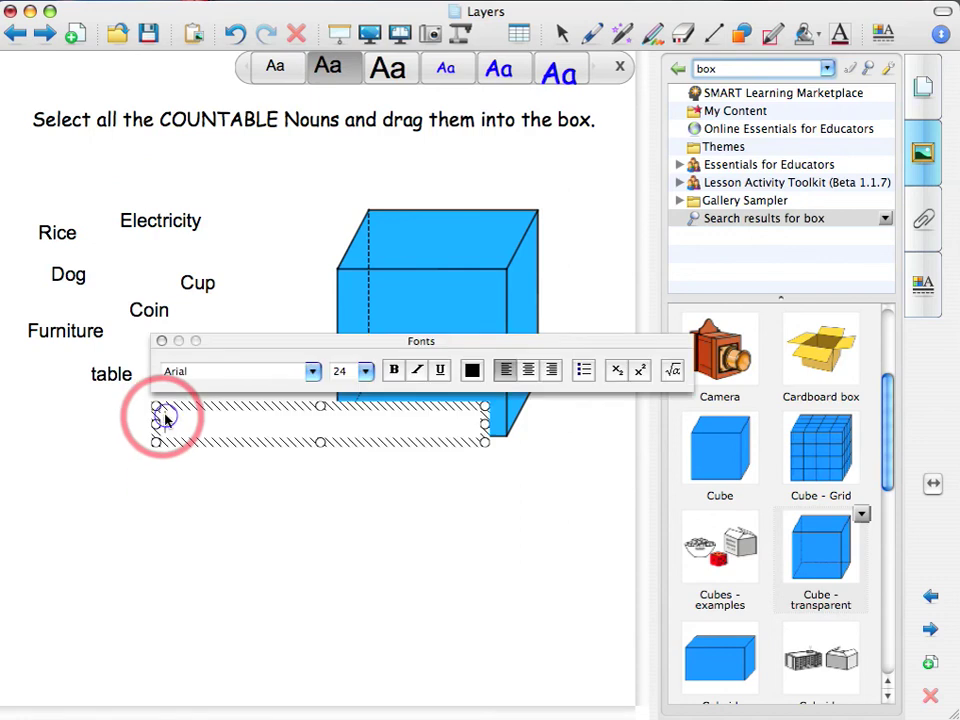
text(Orange)
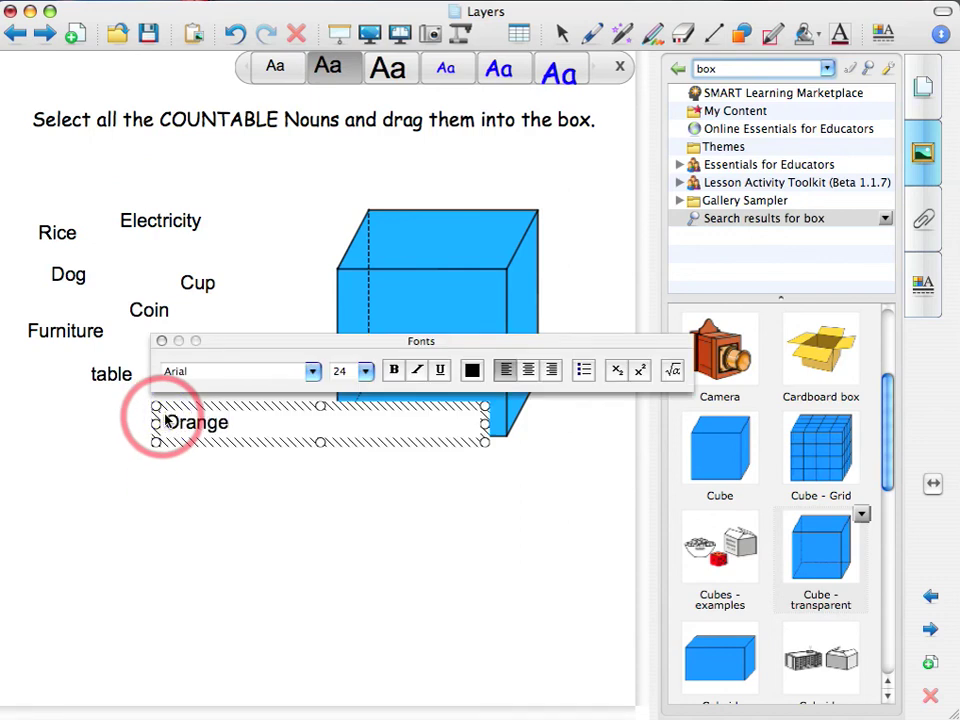
click(286, 223)
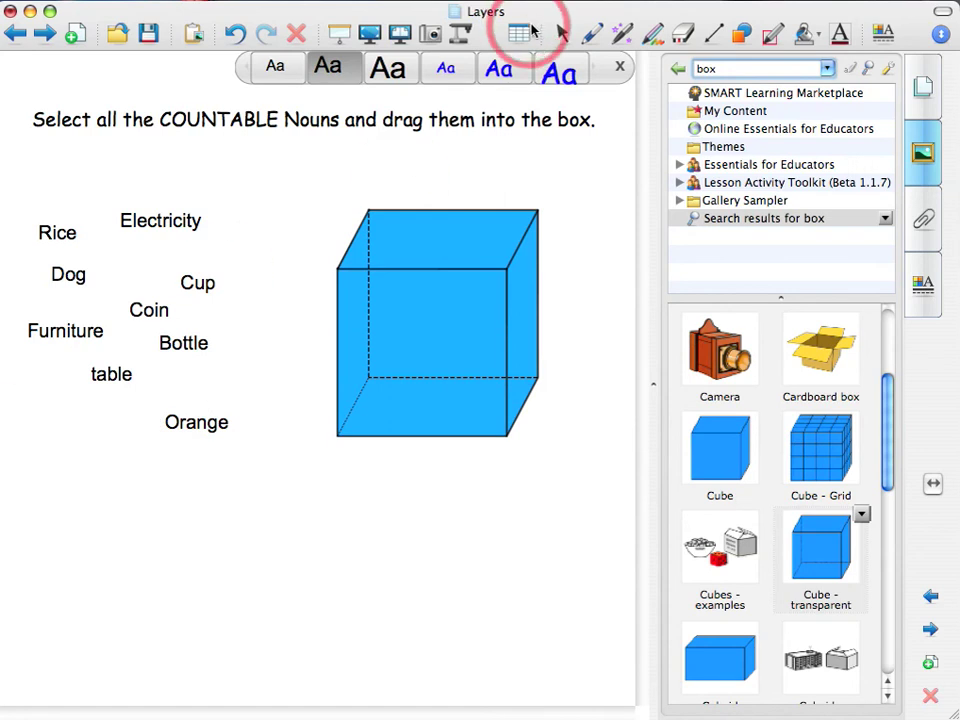
drag(168, 420, 167, 414)
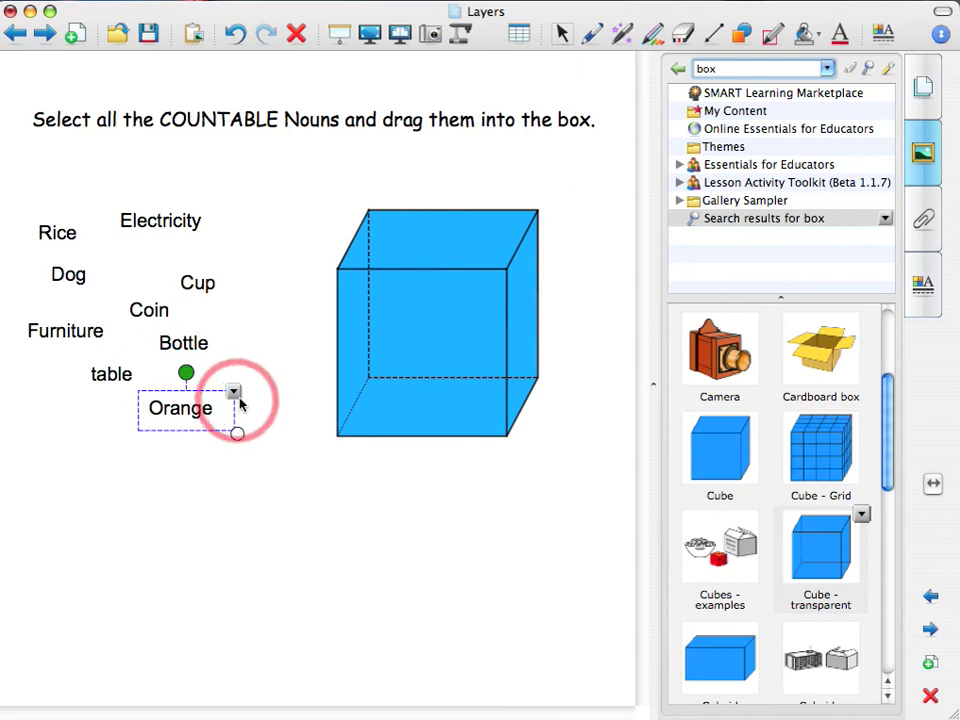
- Clone the word "Orange", place the copy below "table", and change its text to "Water"
click(234, 392)
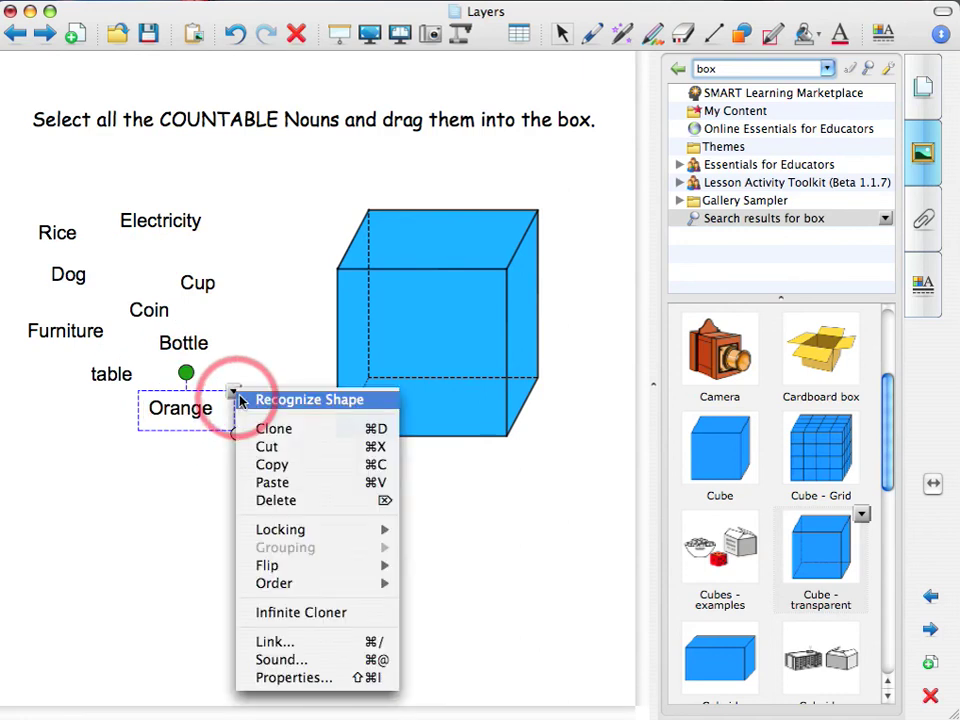
click(286, 436)
mouse_move(215, 442)
mouse_down()
mouse_move(218, 468)
mouse_move(105, 458)
mouse_up()
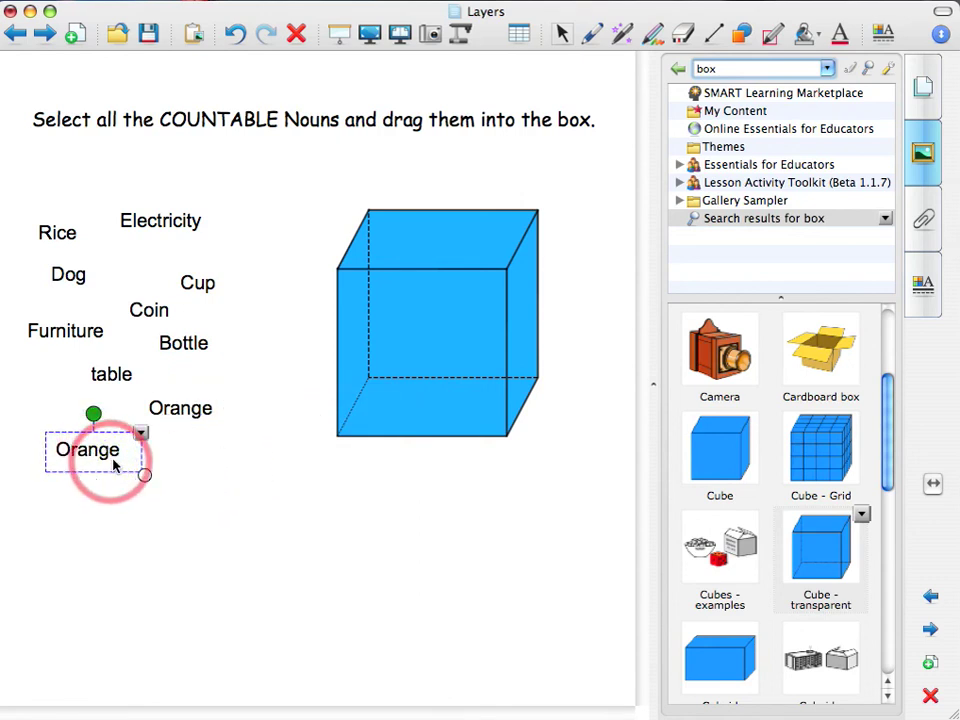
double_click(115, 465)
drag(146, 454, 44, 462)
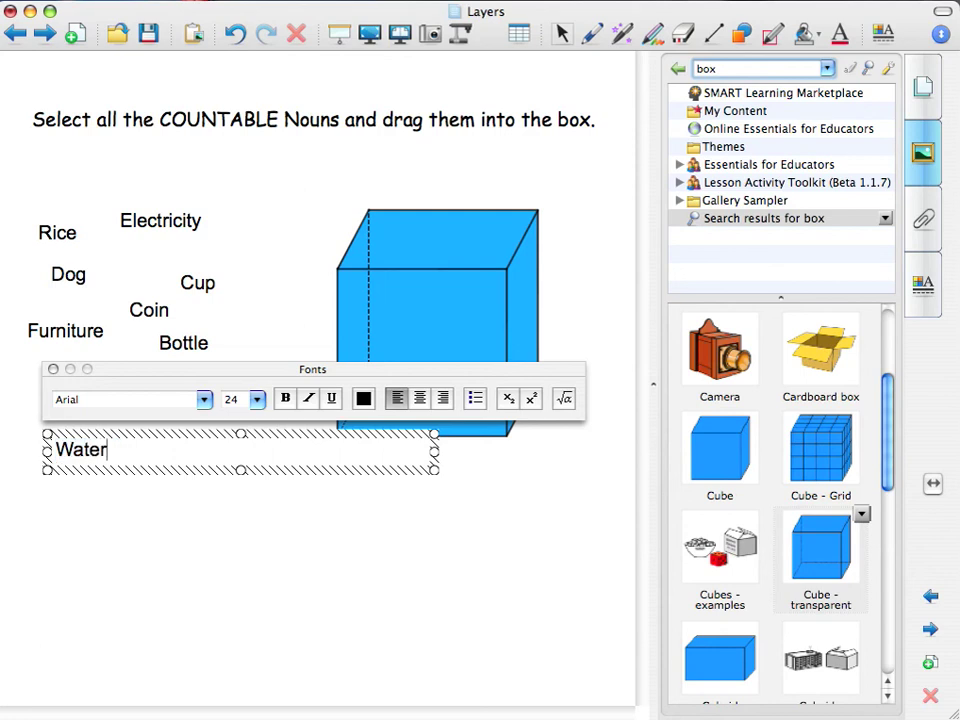
- Finish editing the word "Water" and move it up closer beneath "table", beside "Orange"
click(154, 512)
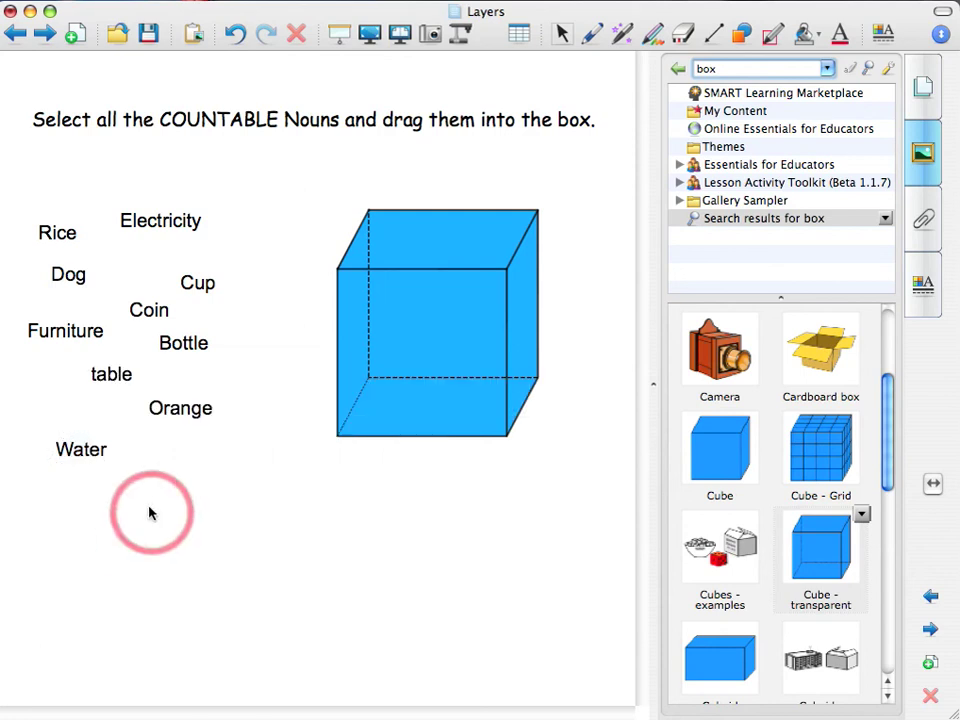
drag(97, 465, 95, 432)
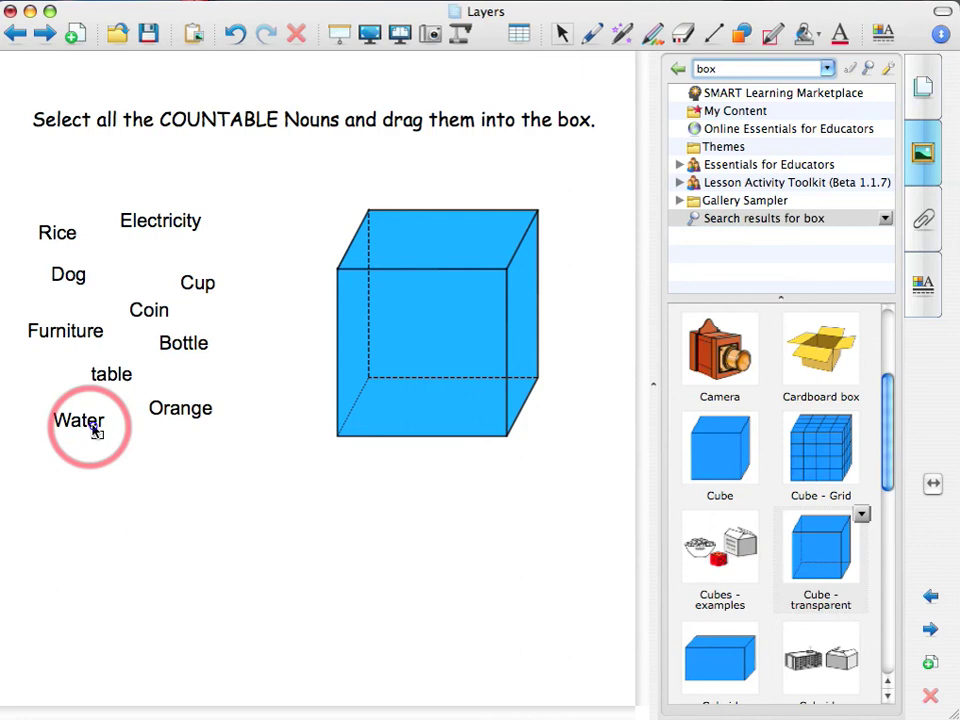
click(228, 502)
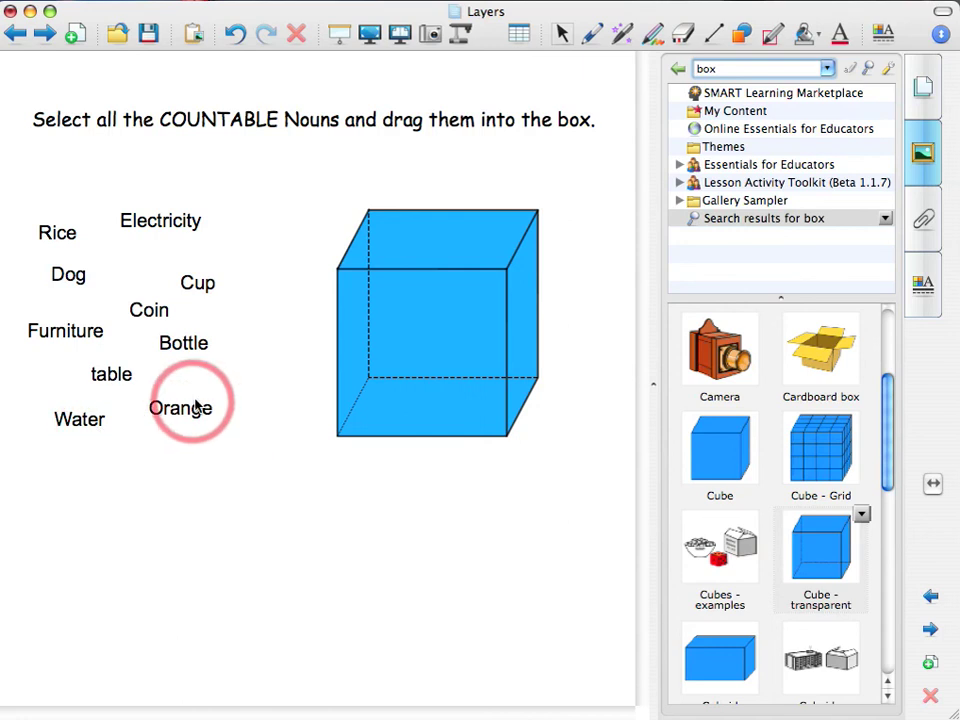
- Bring the word "Orange" to the front of the layer order and place it inside the transparent cube
drag(192, 418, 220, 399)
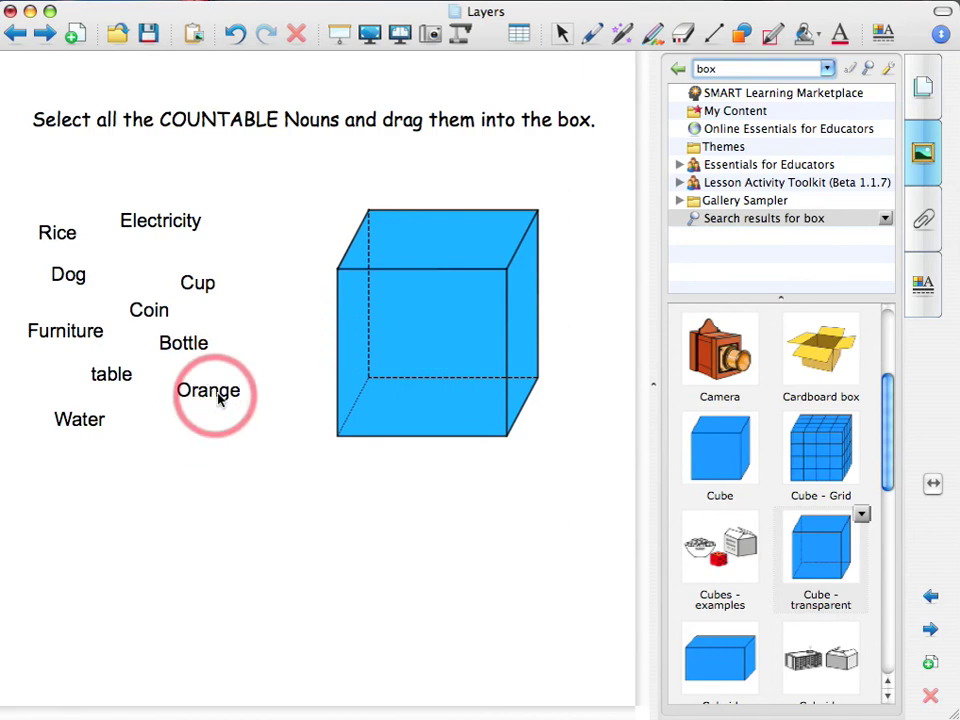
click(220, 399)
click(262, 375)
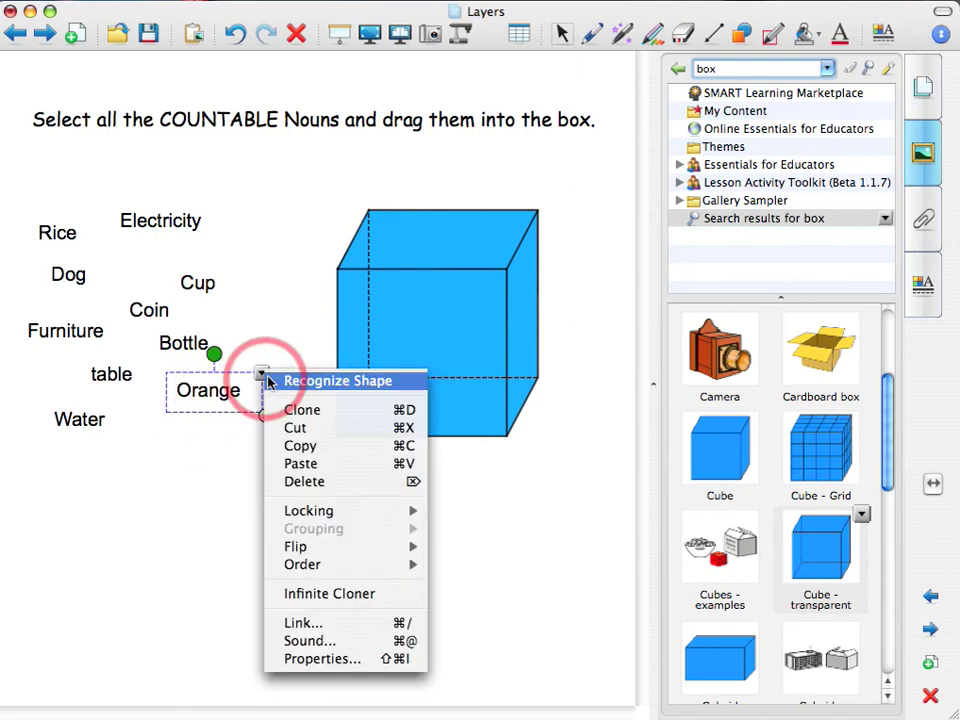
mouse_move(334, 574)
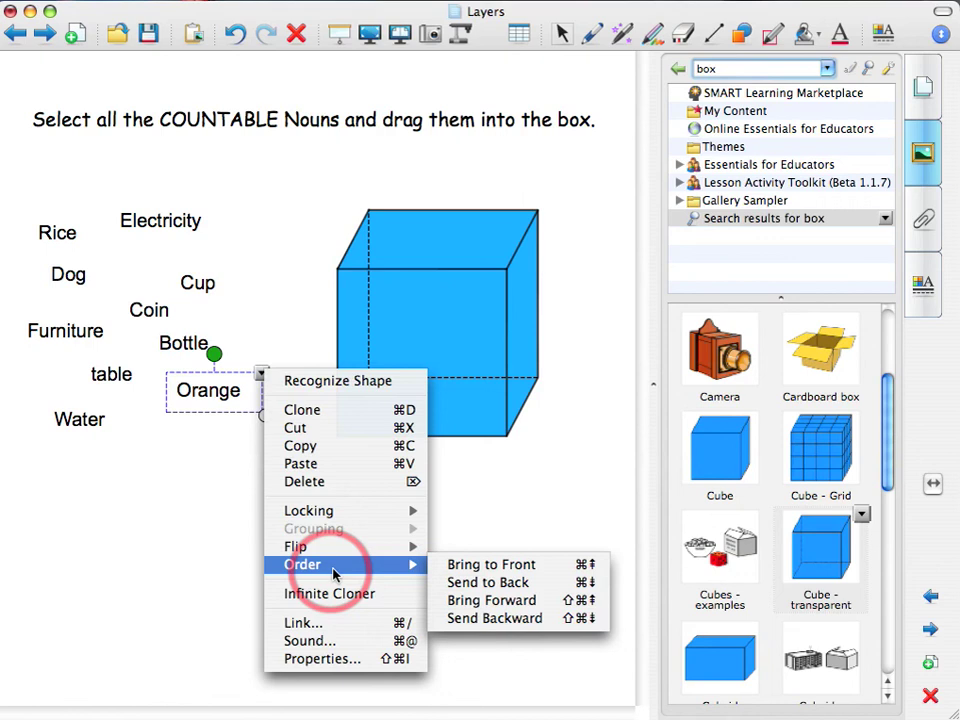
click(466, 568)
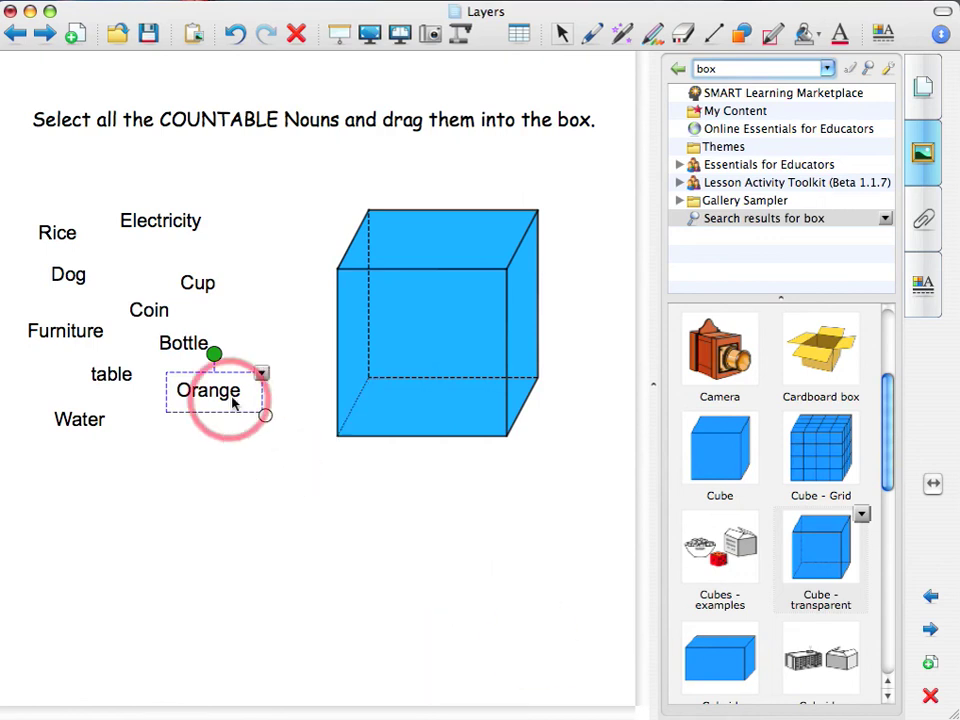
drag(232, 402, 469, 351)
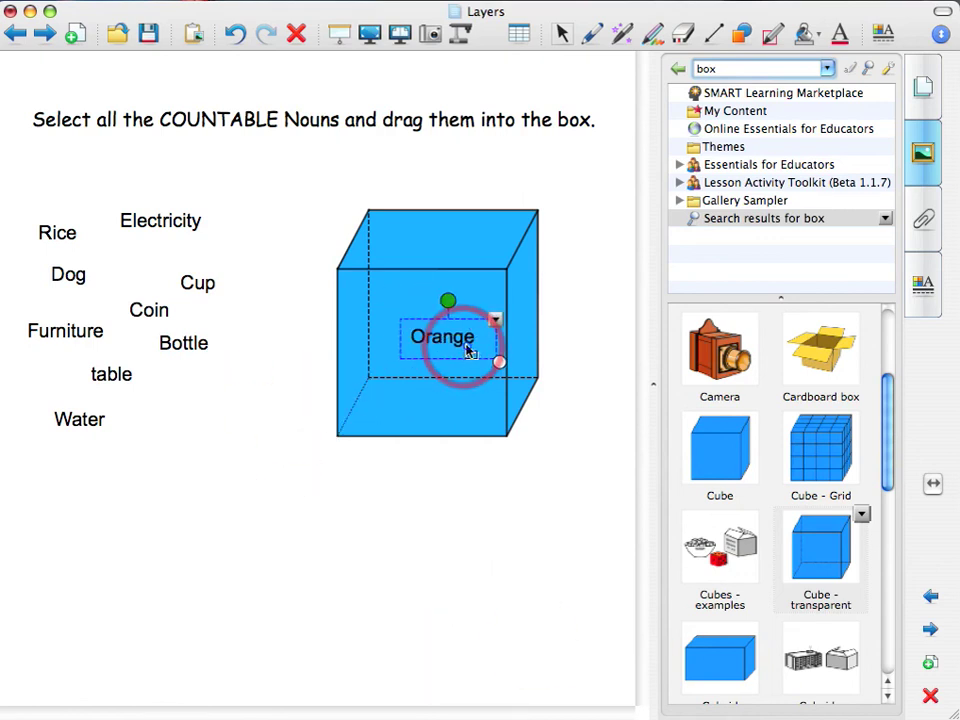
click(219, 510)
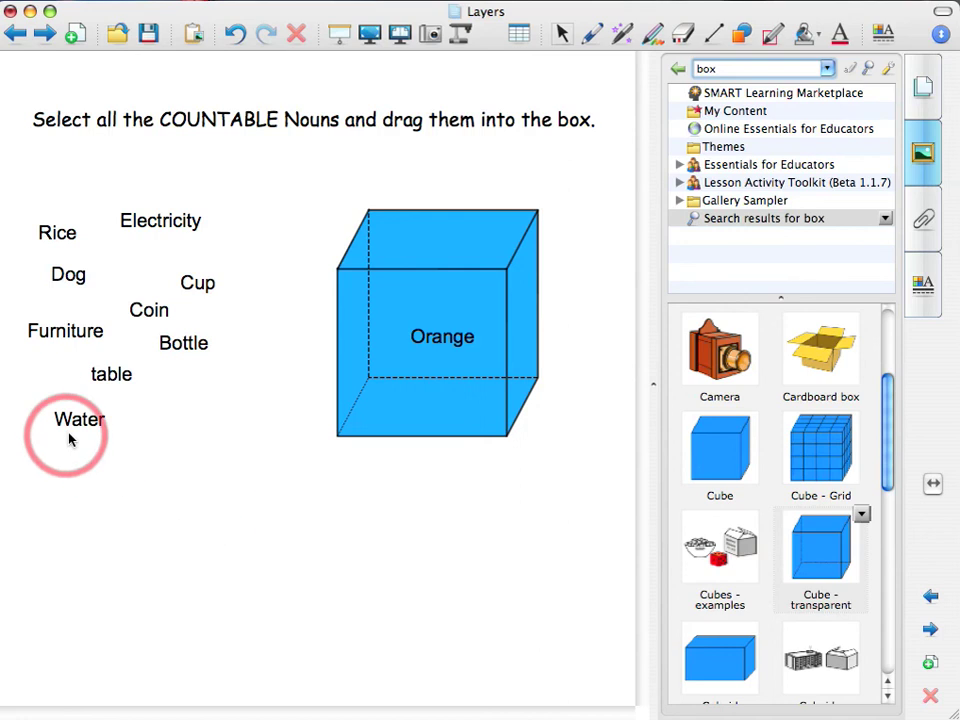
- Send the word "Water" to the back of the layer order and move it behind the cube
drag(86, 430, 186, 420)
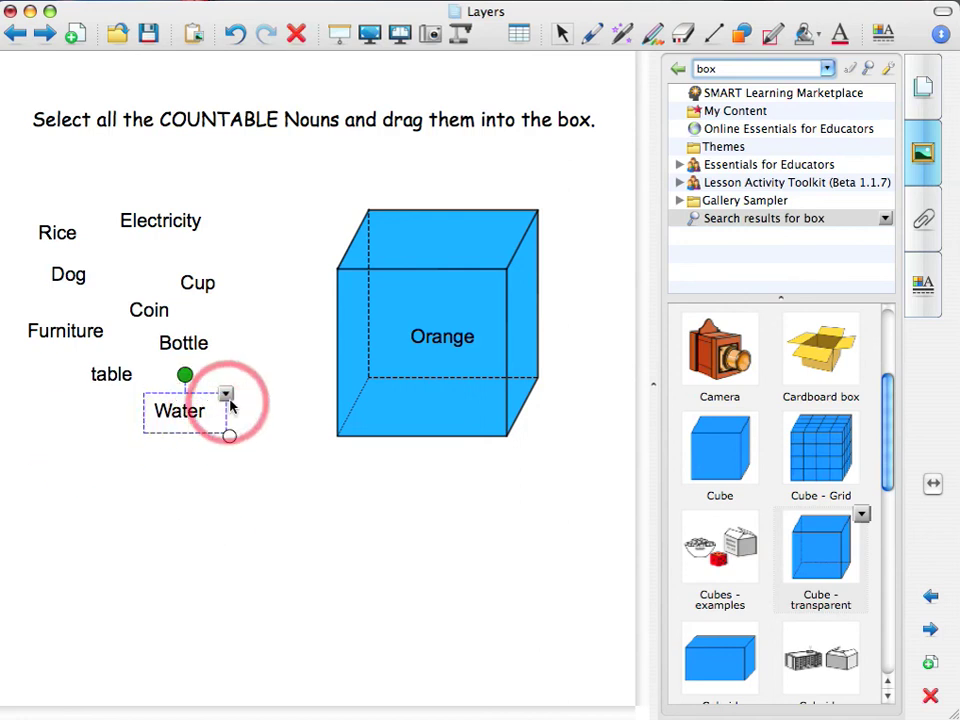
click(229, 400)
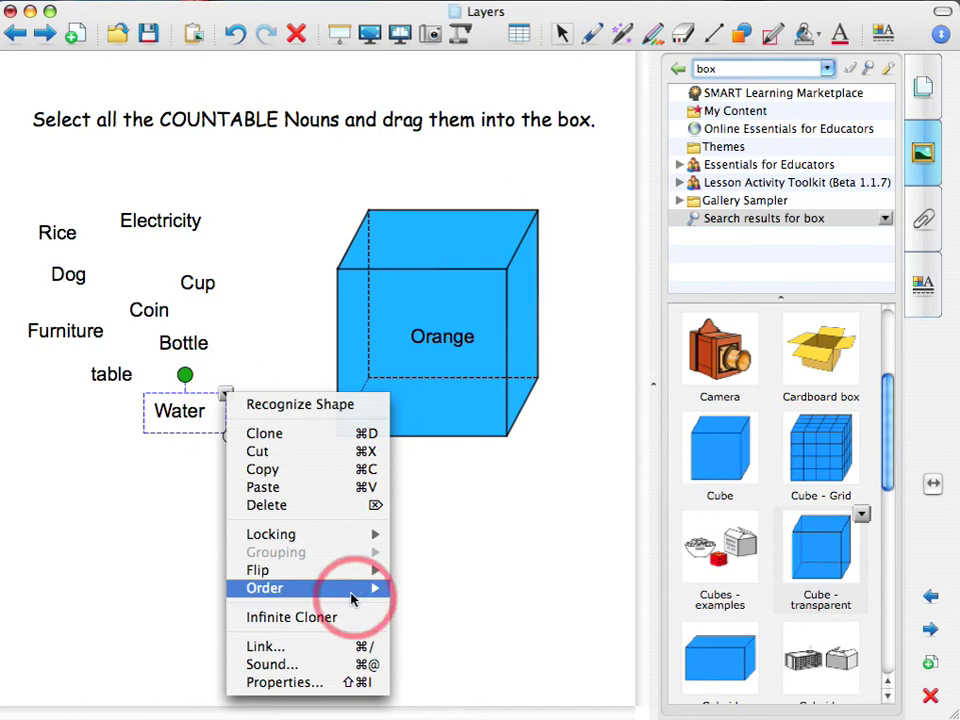
mouse_move(350, 596)
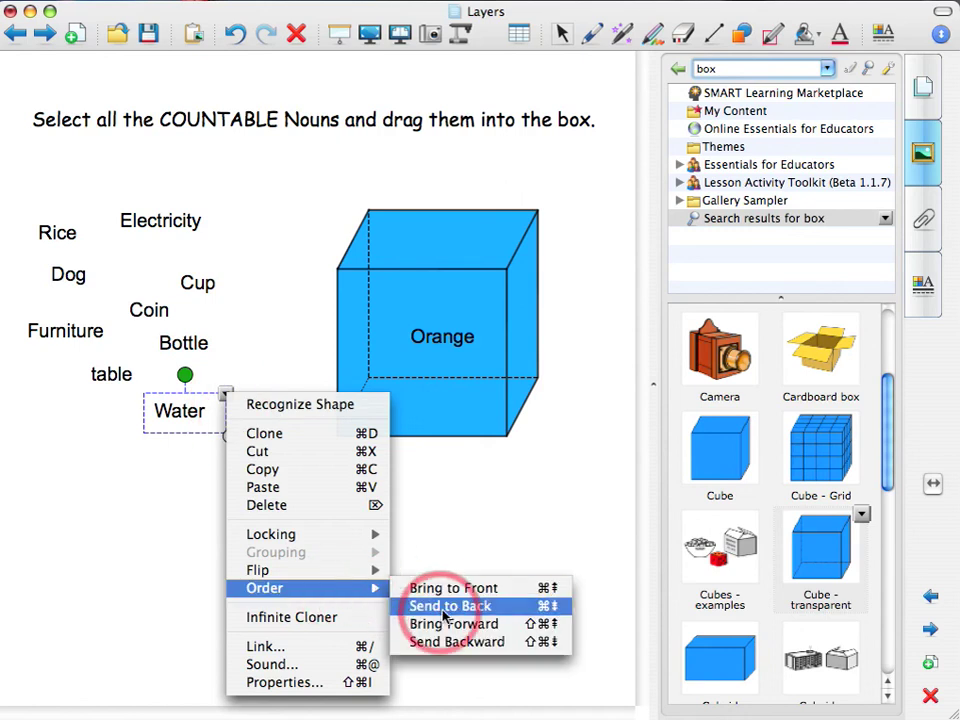
click(443, 606)
click(213, 517)
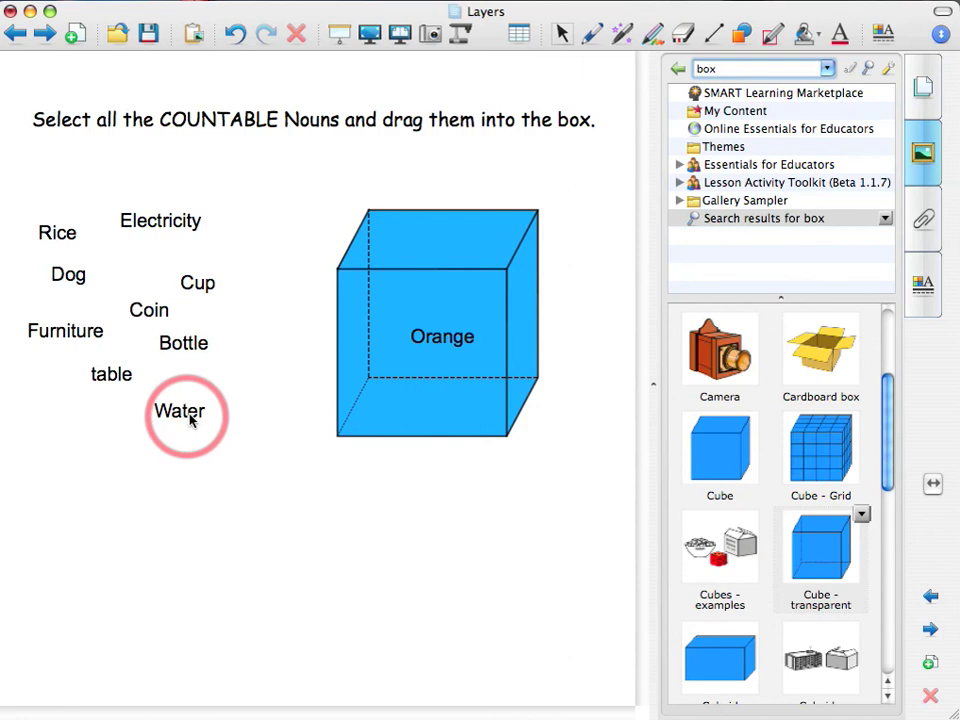
drag(192, 416, 426, 274)
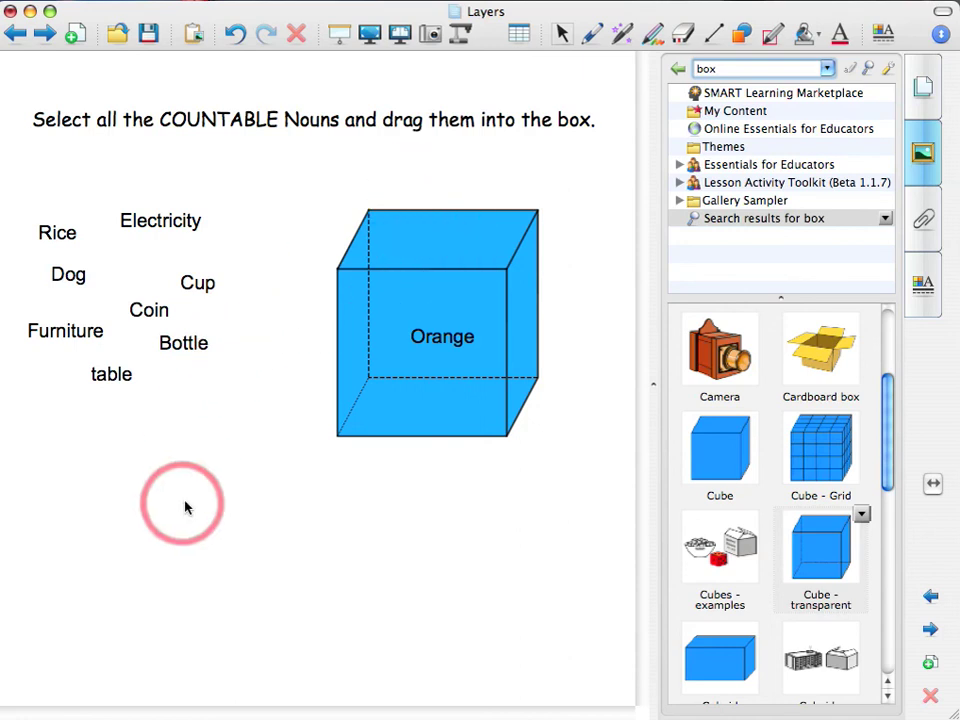